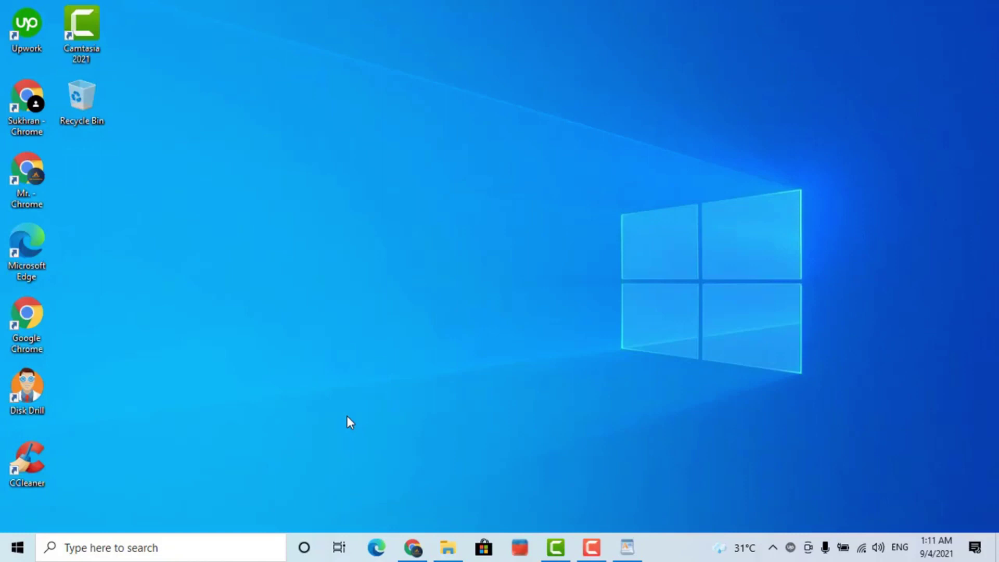
- Open the Run dialog through Windows search and launch Disk Cleanup with the command cleanmgr
click(150, 548)
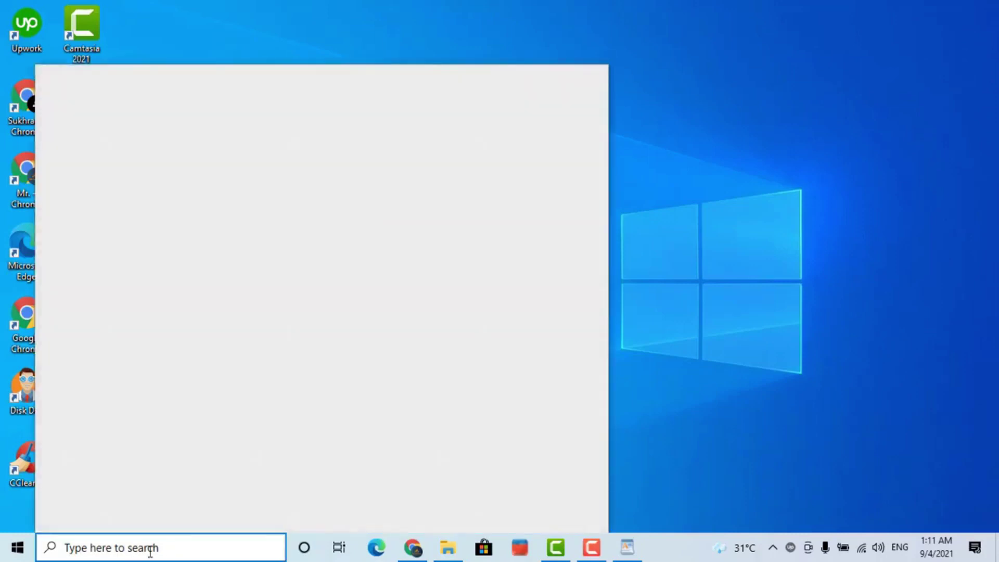
text(run)
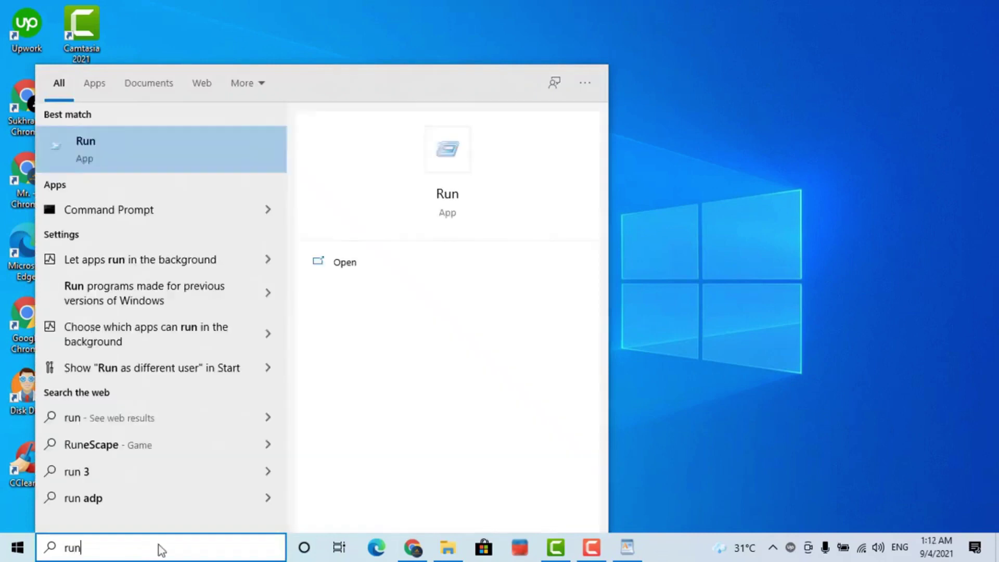
click(345, 262)
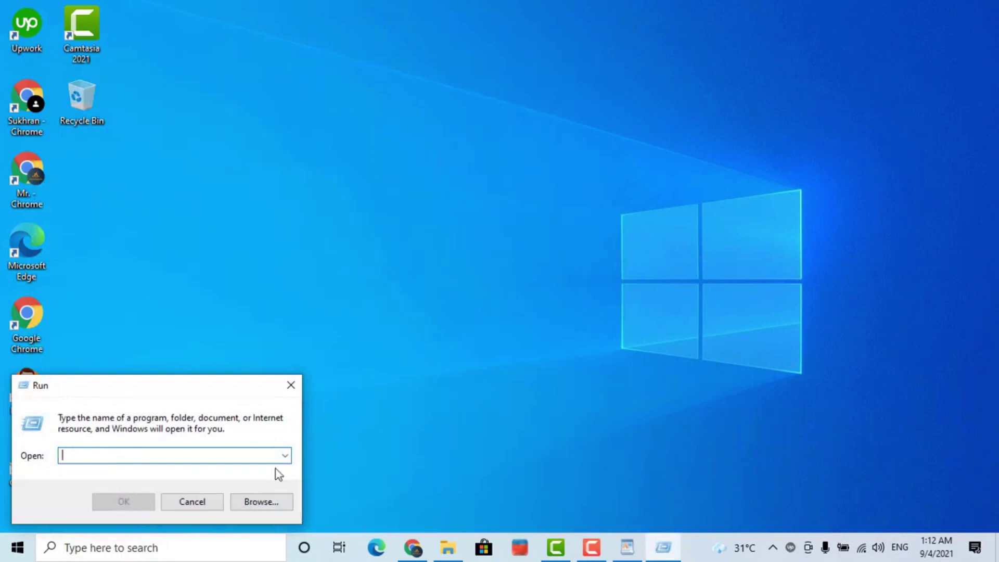
text(cl)
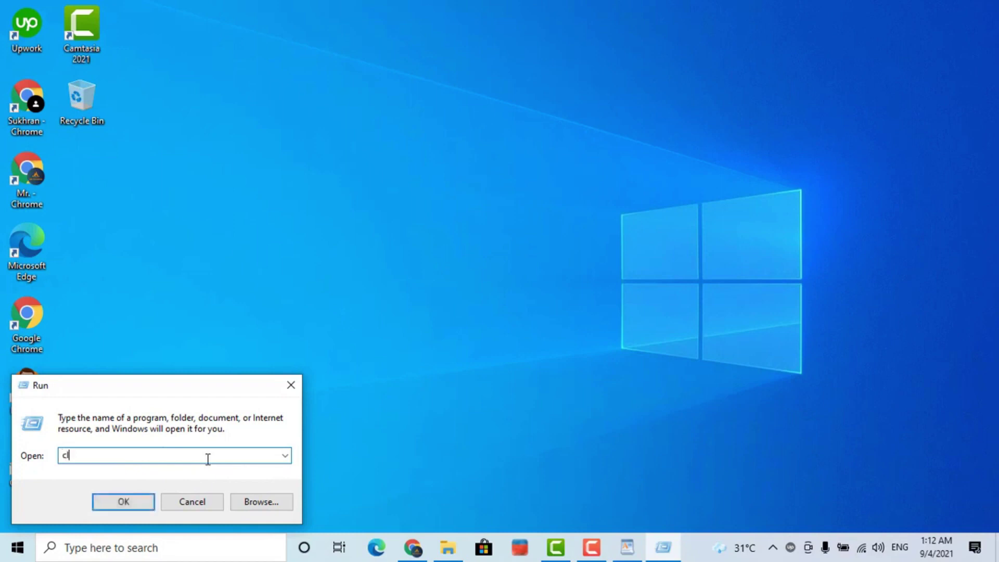
text(eanmgr)
click(122, 505)
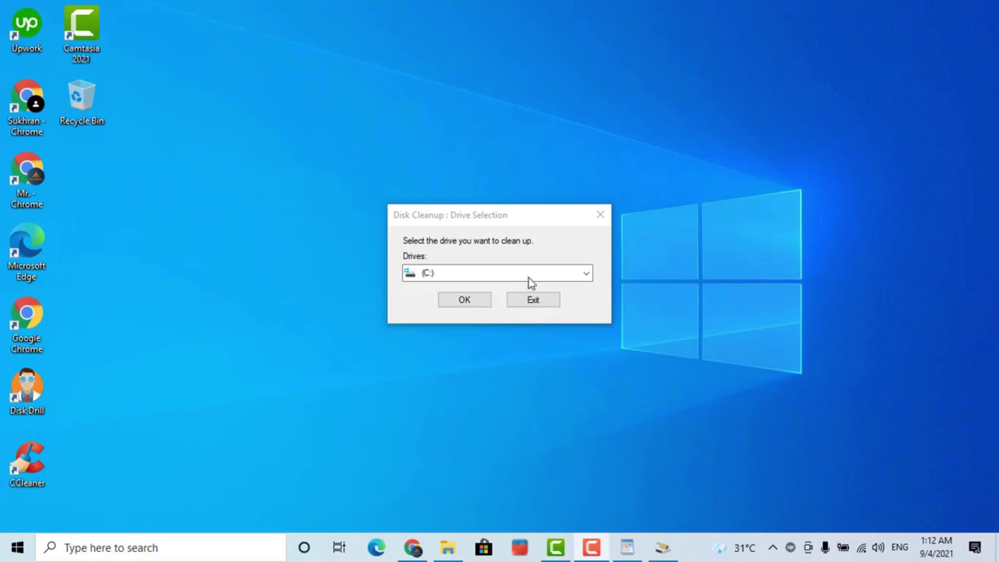
- Choose drive D: as the drive to clean up and start its Disk Cleanup scan
click(577, 277)
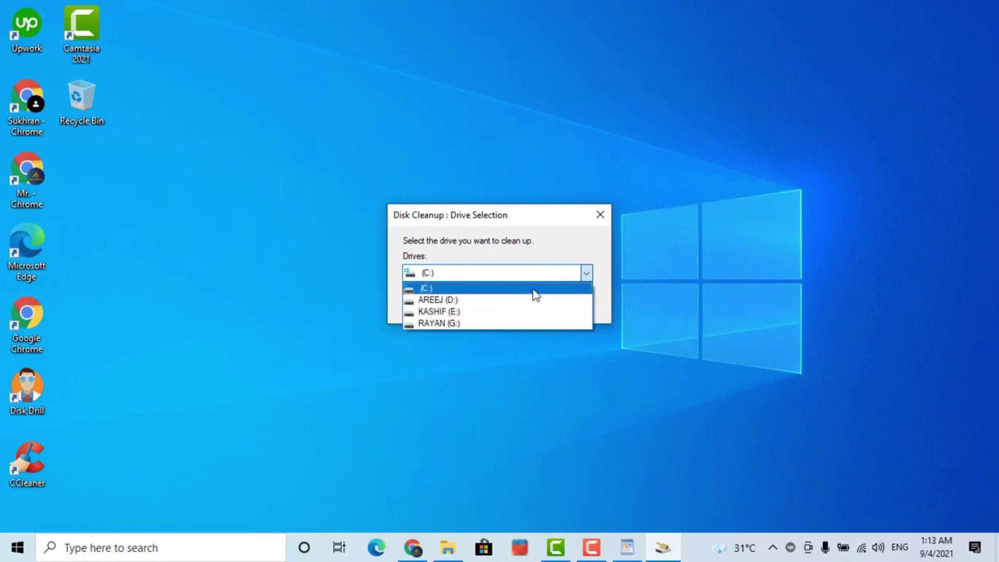
click(470, 300)
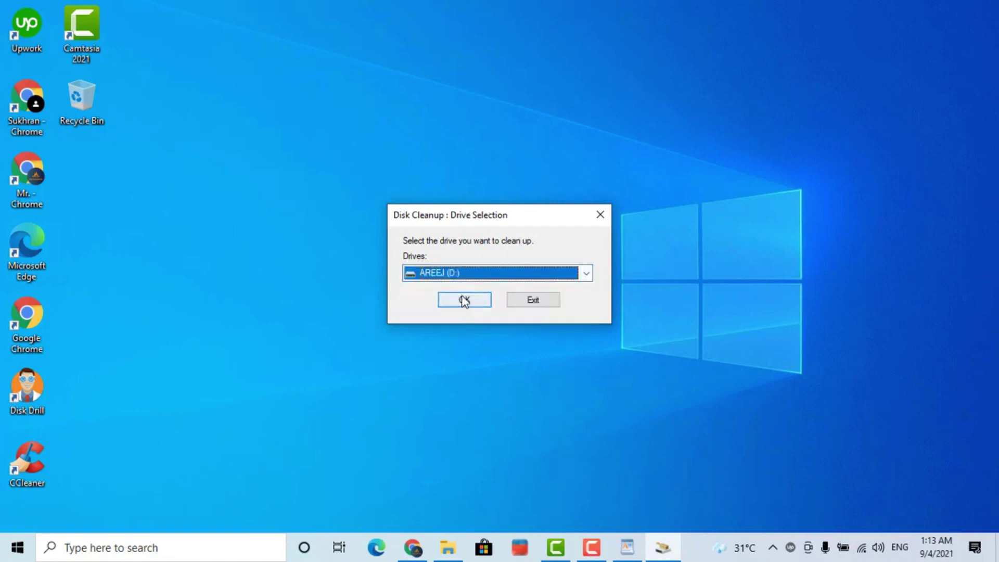
click(463, 299)
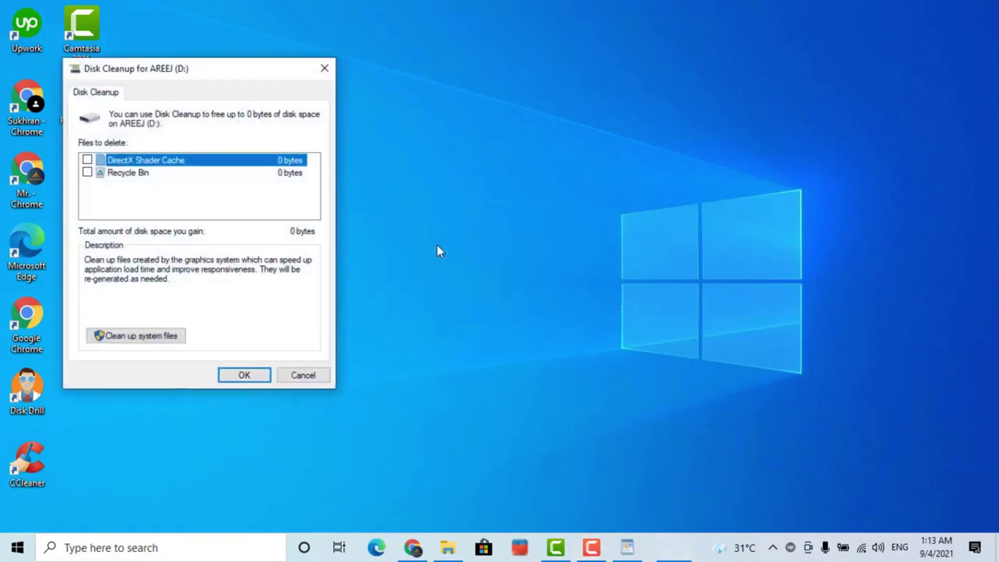
- Mark DirectX Shader Cache and Recycle Bin for deletion on drive D: and confirm permanently deleting the files
click(87, 159)
click(87, 172)
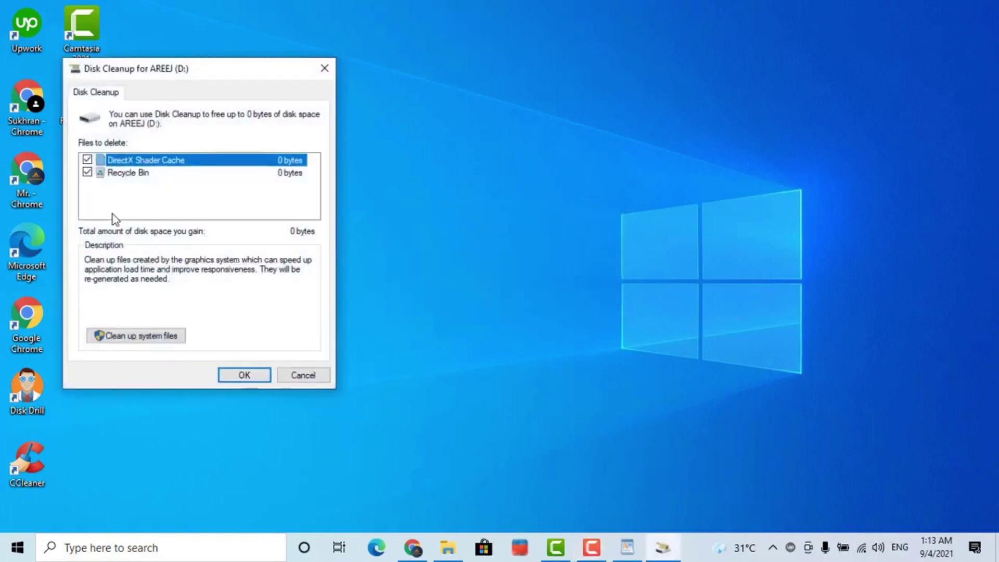
click(242, 375)
click(513, 281)
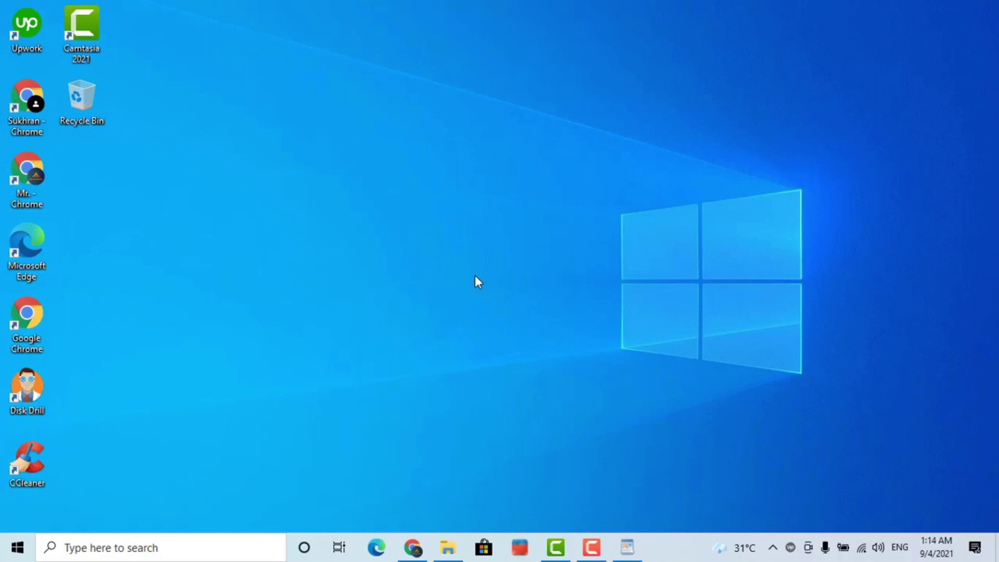
- Open the Windows Temp folder with the Run command temp and grant permanent access to it
click(132, 548)
text(run)
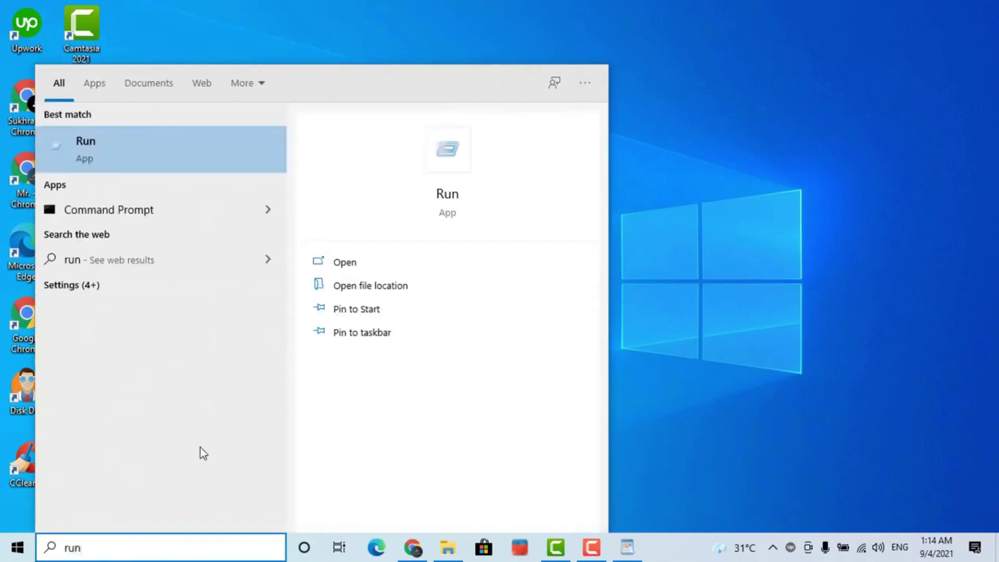
click(347, 263)
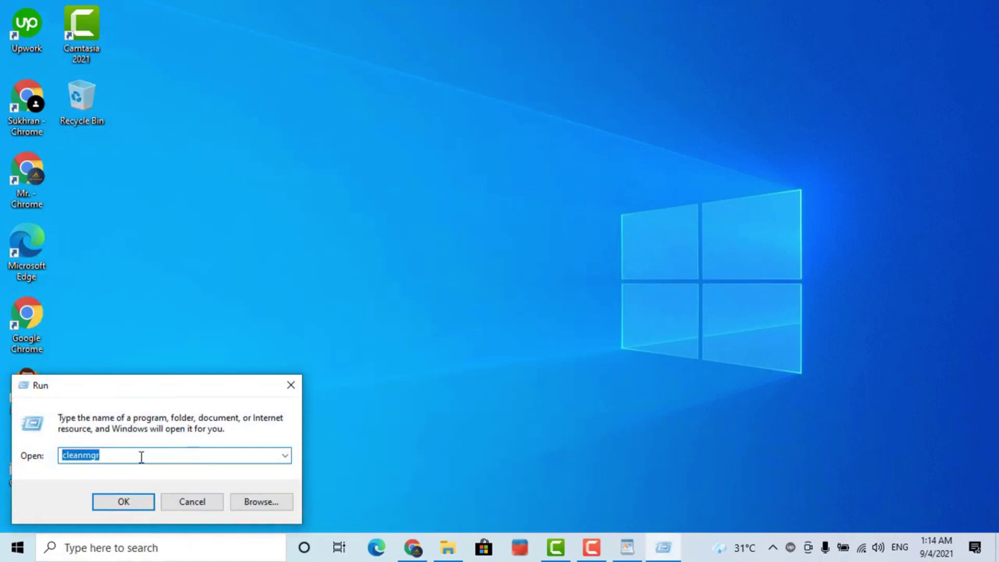
text(temp)
key(Return)
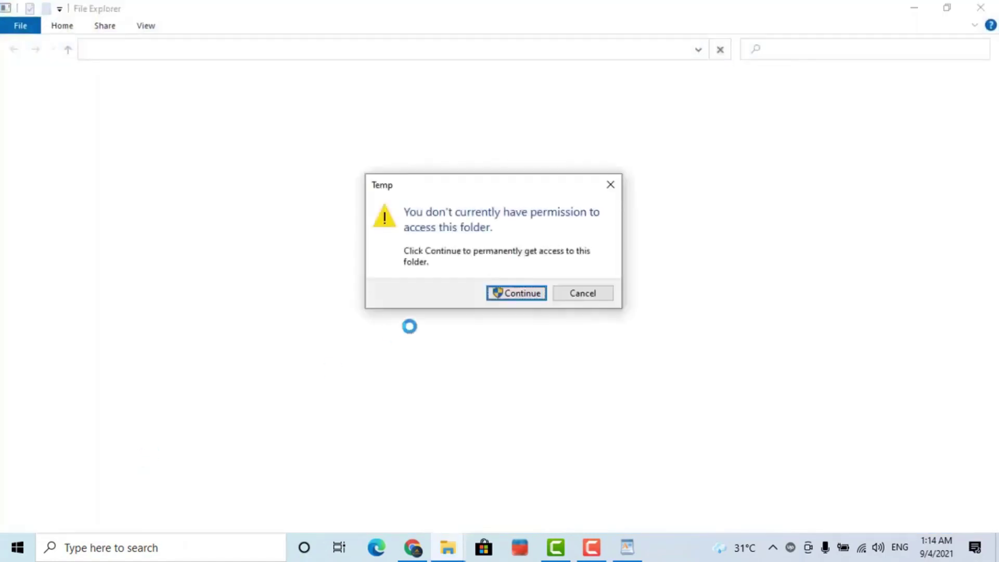
click(520, 295)
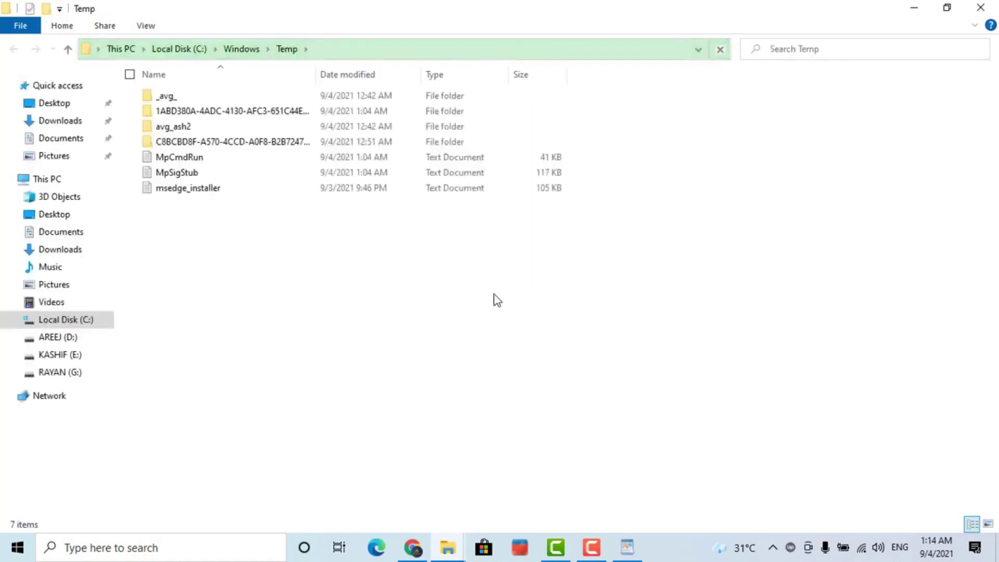
- Delete everything in the Windows Temp folder, granting administrator permission for all current items, and close the folder window
drag(190, 213, 198, 99)
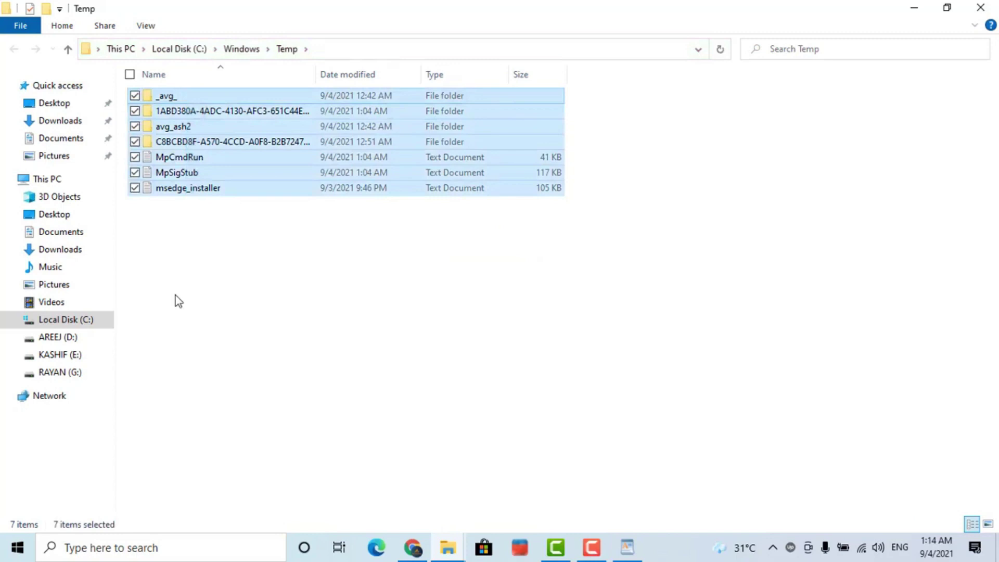
key(Delete)
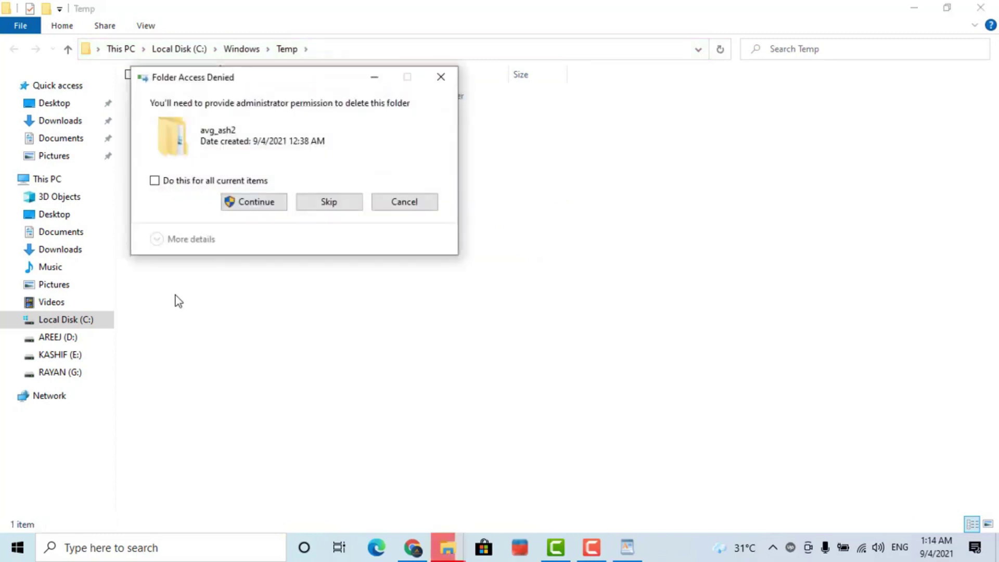
click(154, 180)
click(254, 202)
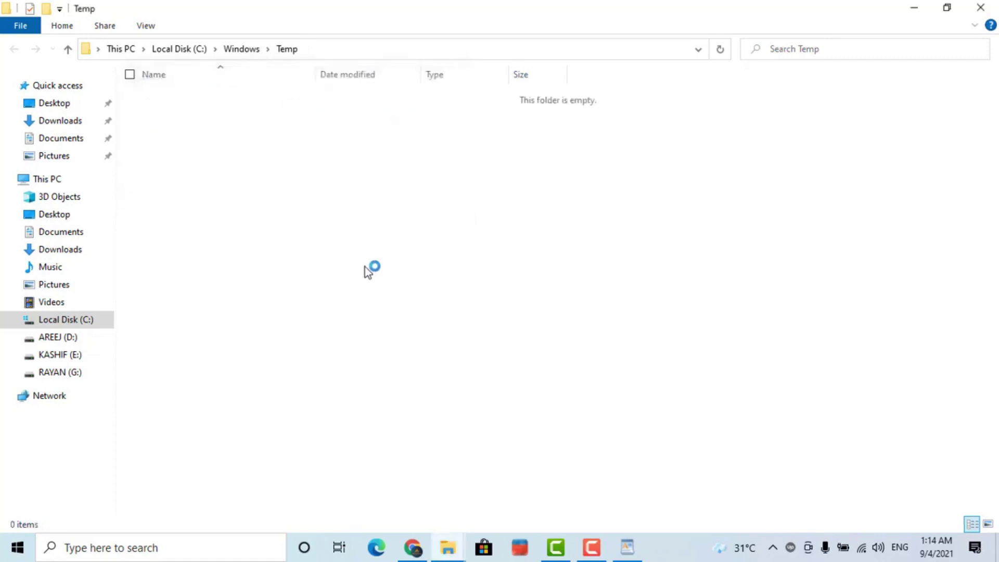
click(980, 7)
- Open the user's local AppData Temp folder with the Run command %temp%
click(144, 545)
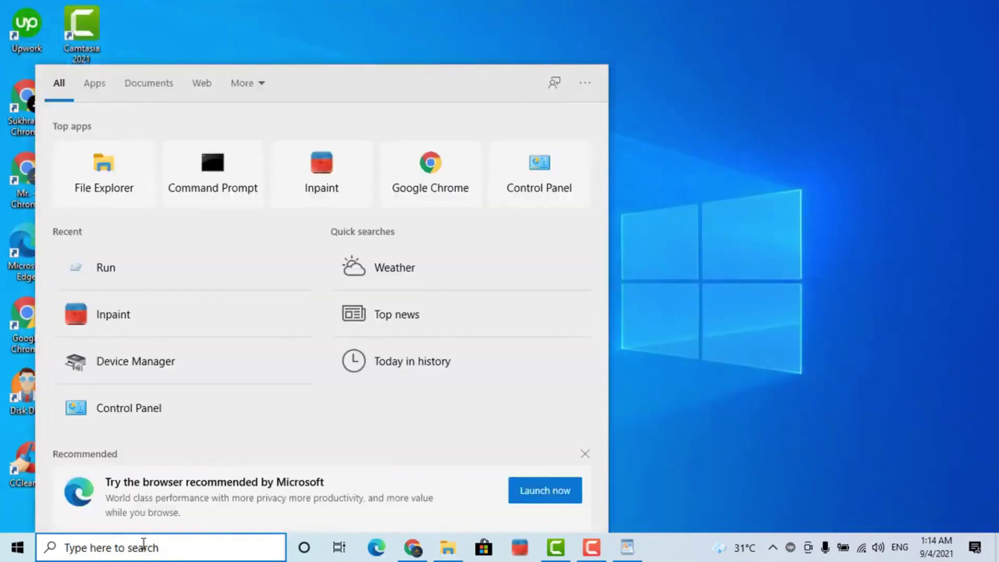
text(run)
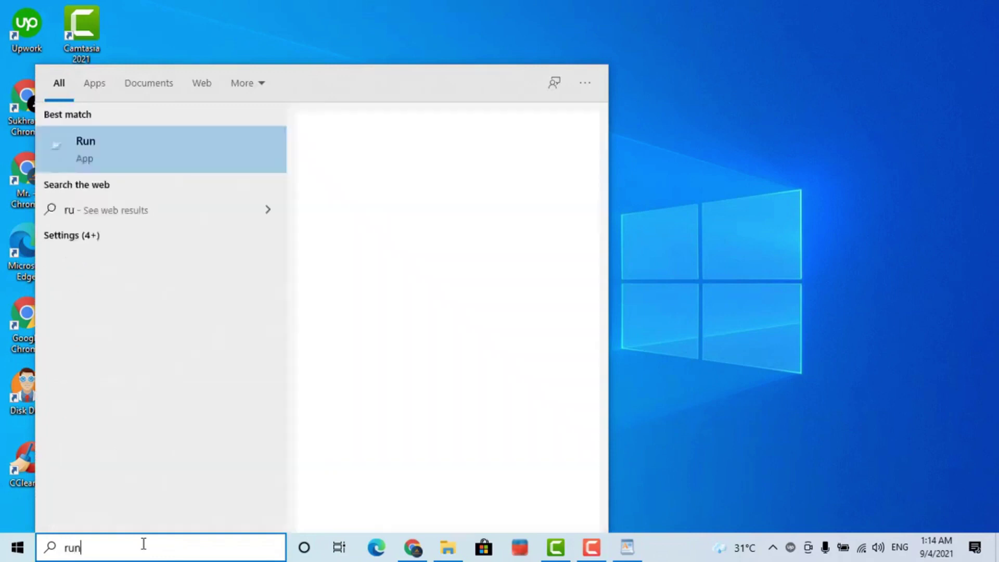
click(390, 268)
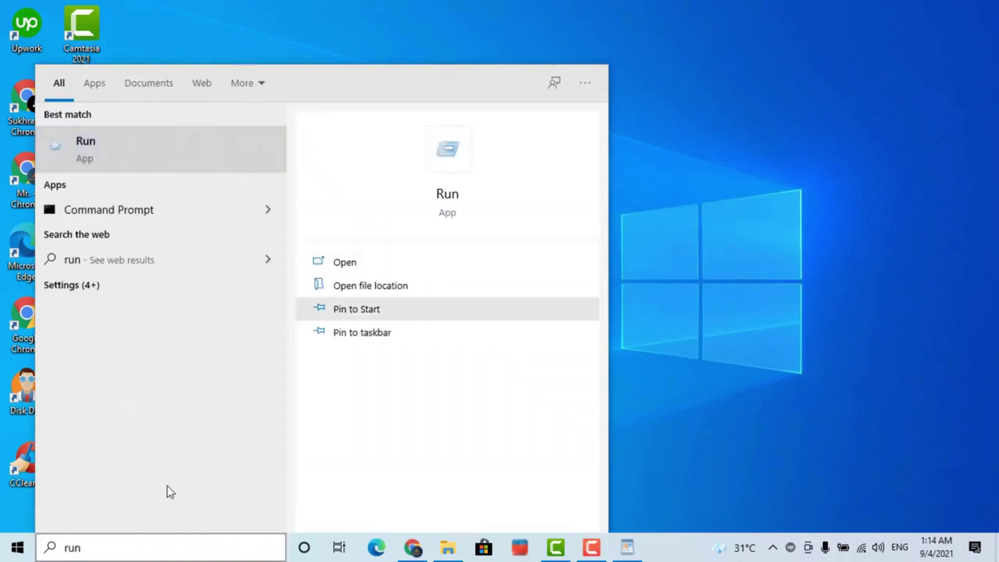
click(115, 460)
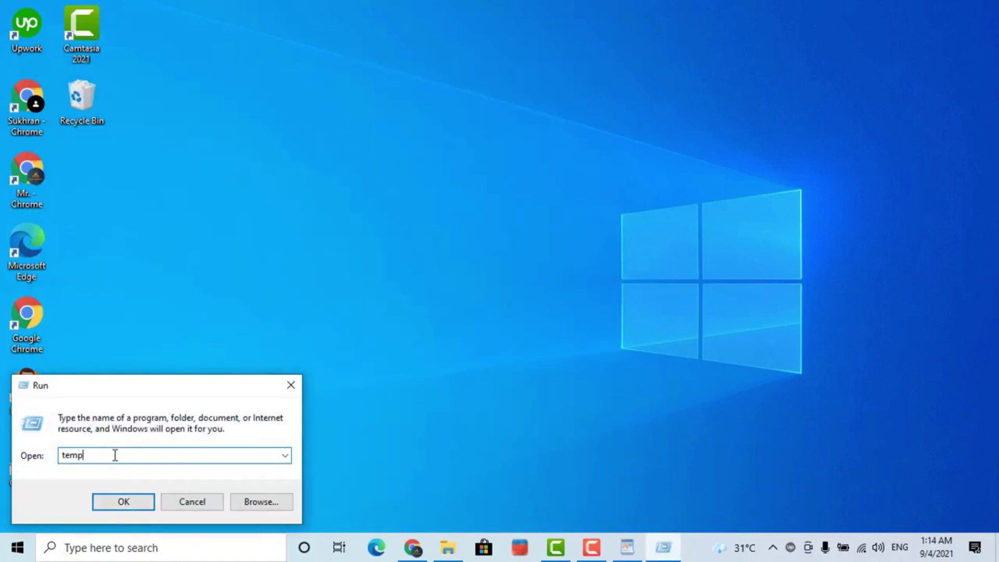
text(%)
key(Left)
key(Left)
key(Left)
key(Left)
key(Left)
text(%)
click(120, 501)
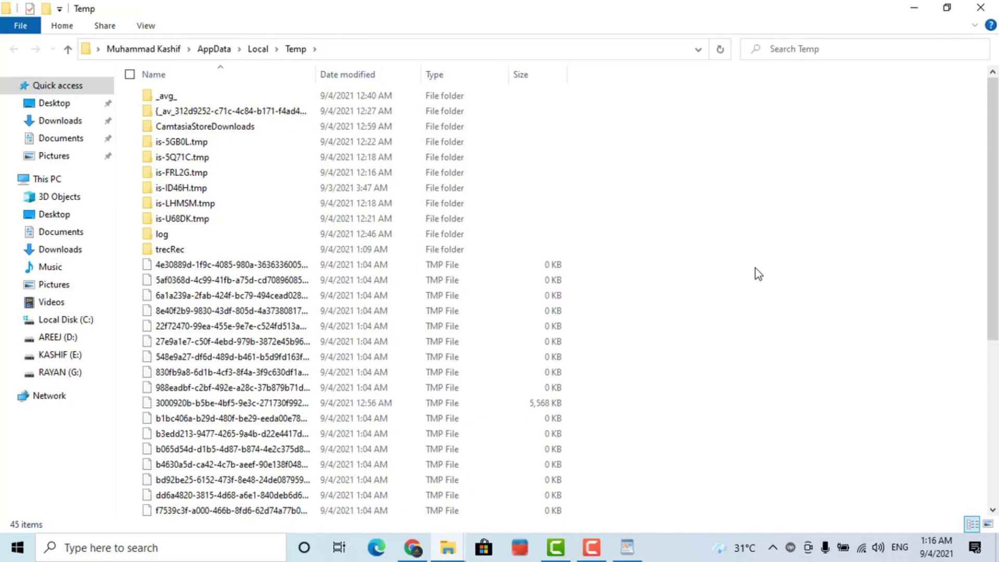
- Delete all items in the local Temp folder, retry the in-use ones once, cancel the remaining deletion, and close the folder window
key(ctrl+a)
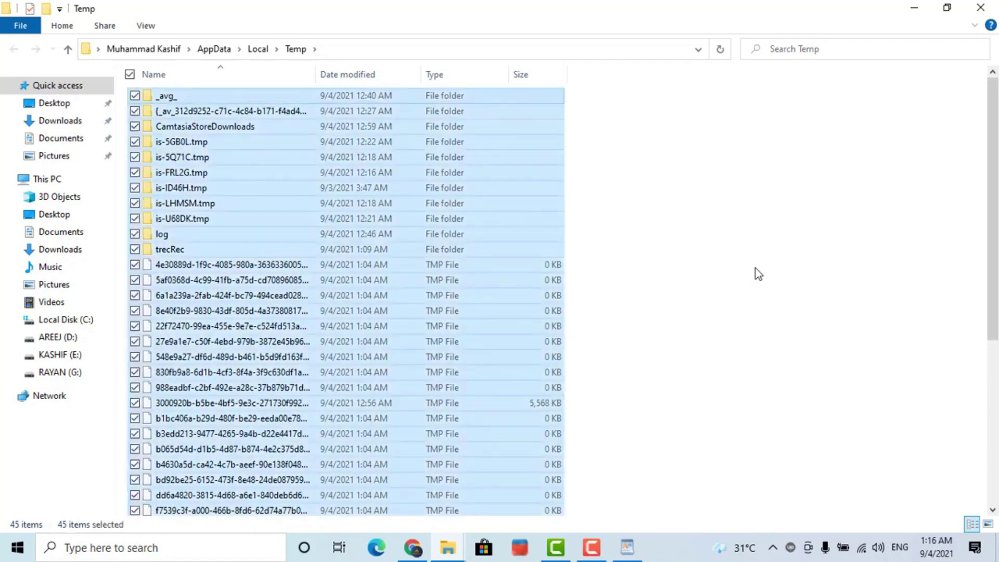
key(Delete)
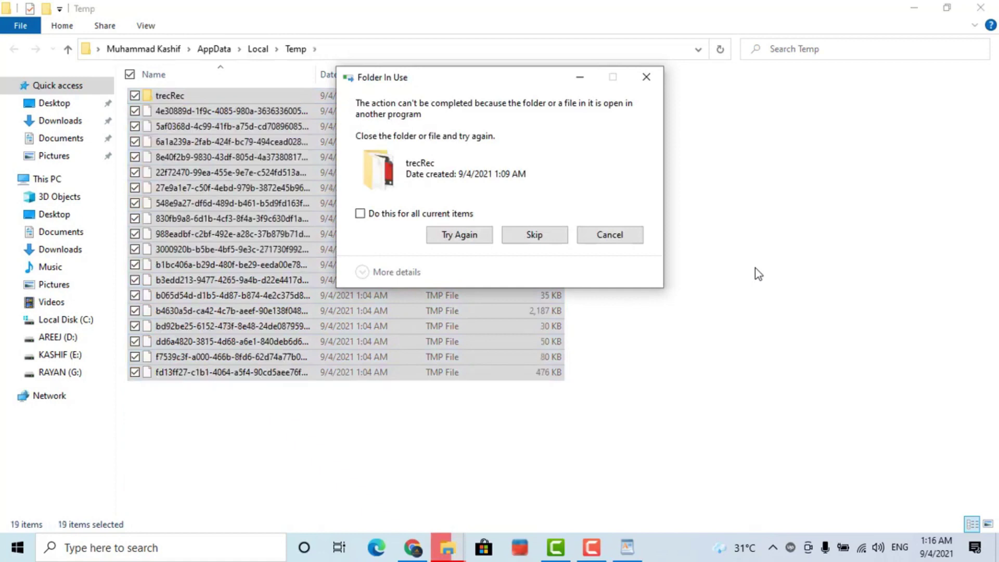
click(392, 215)
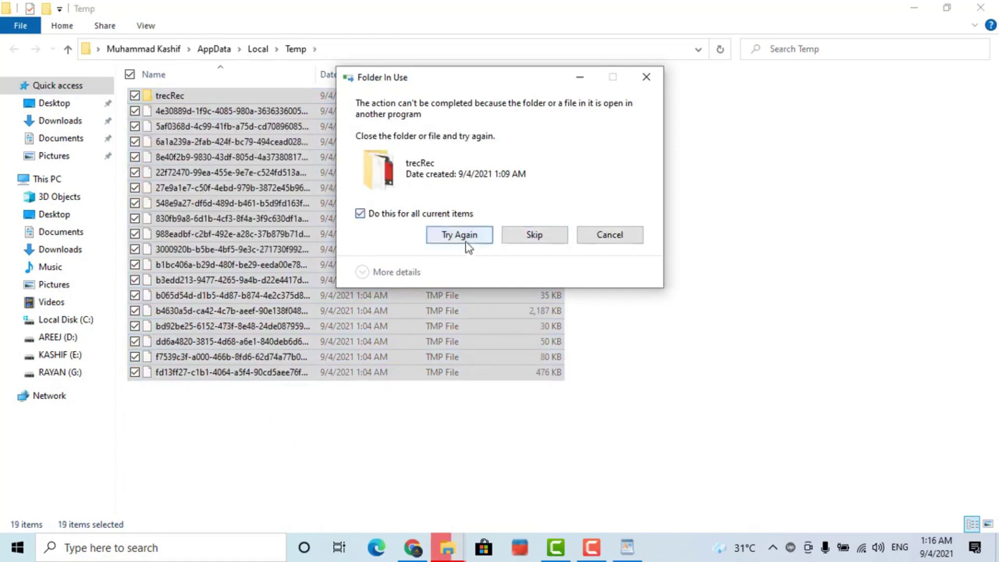
click(461, 235)
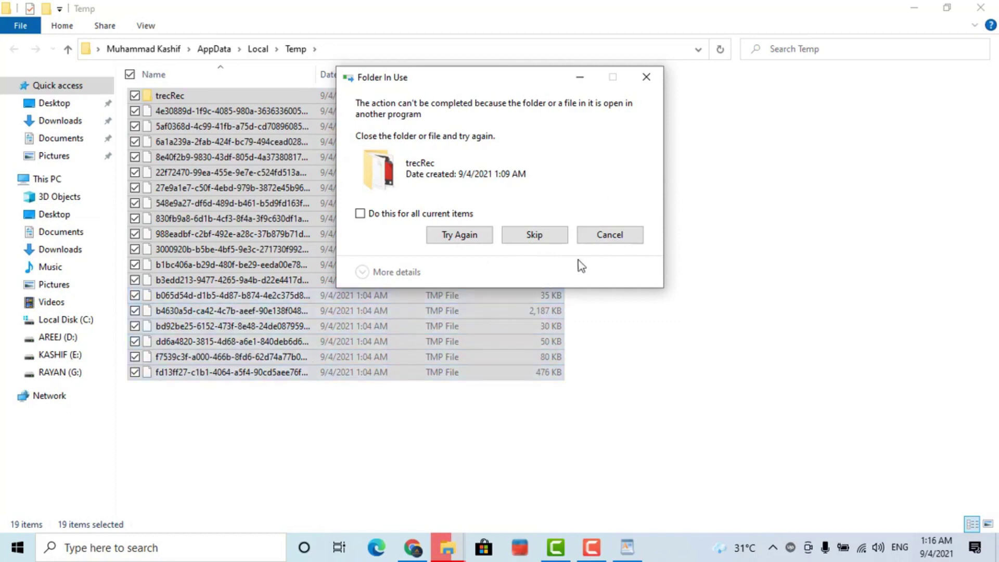
click(607, 241)
click(759, 248)
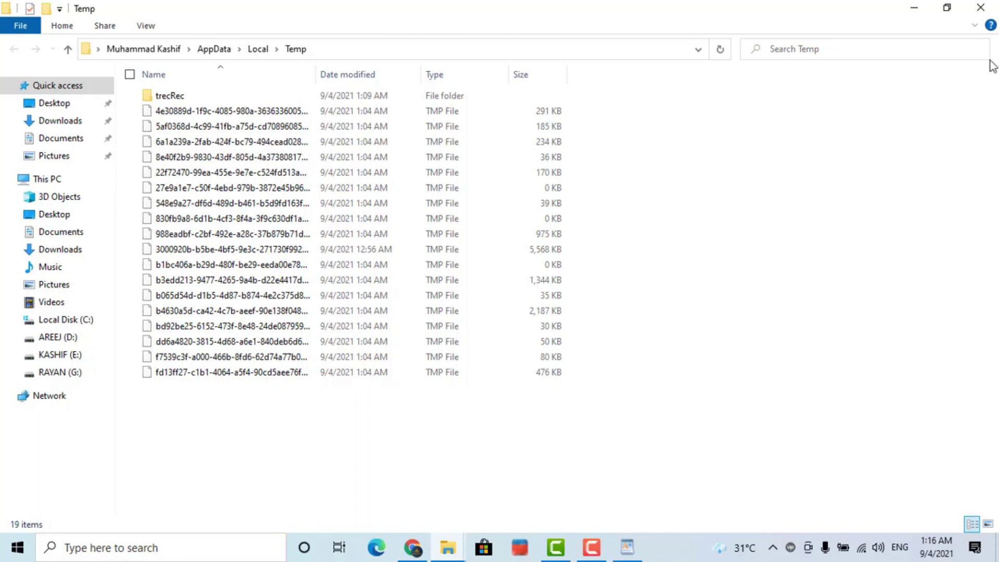
click(980, 9)
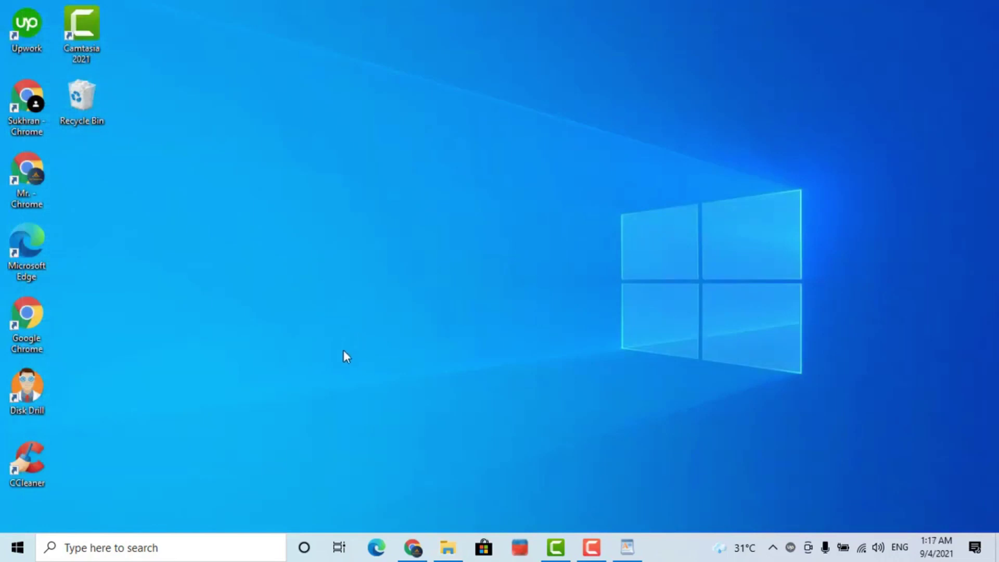
- Open the Internet Properties dialog with the Run command inetcpl.cpl
click(131, 550)
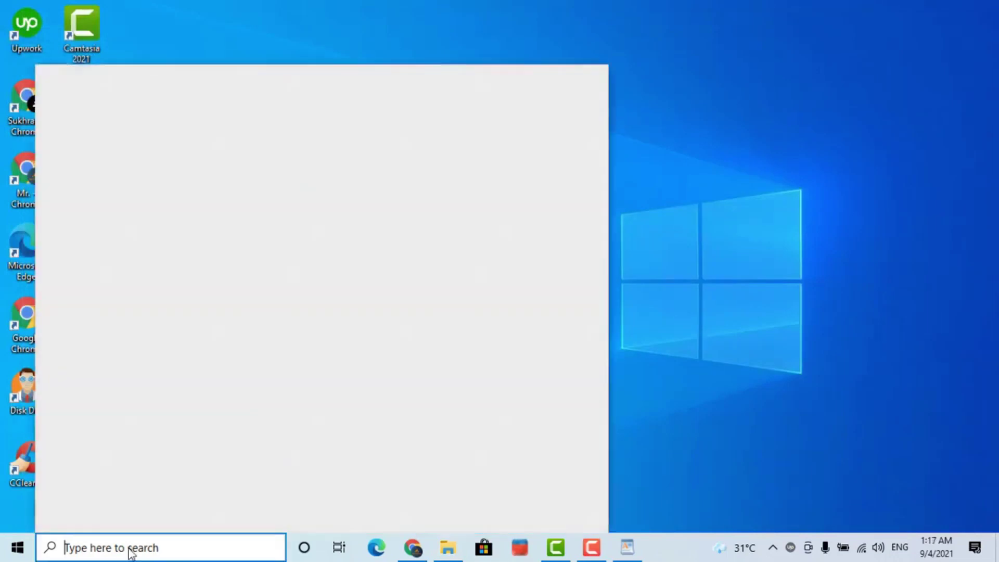
text(run)
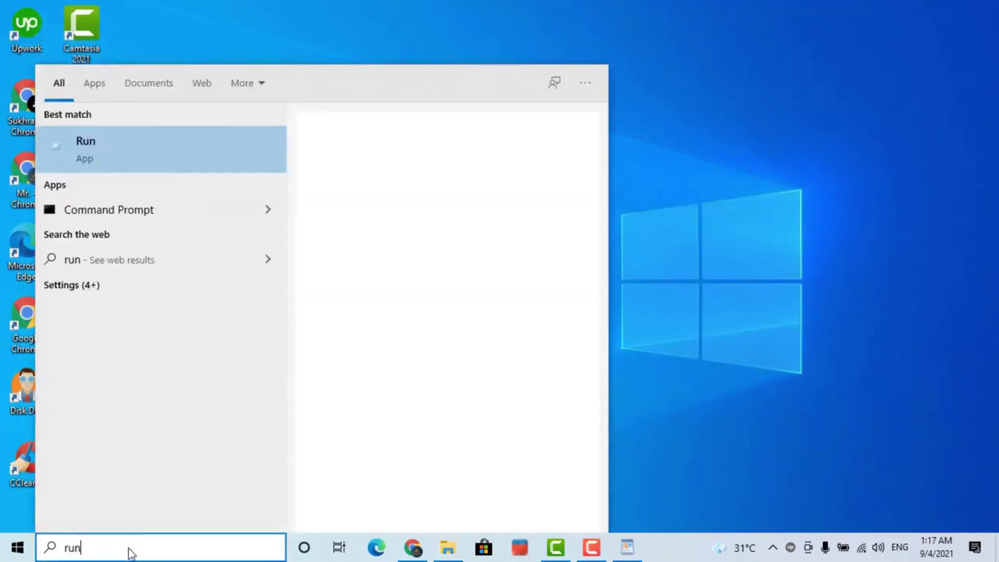
click(333, 276)
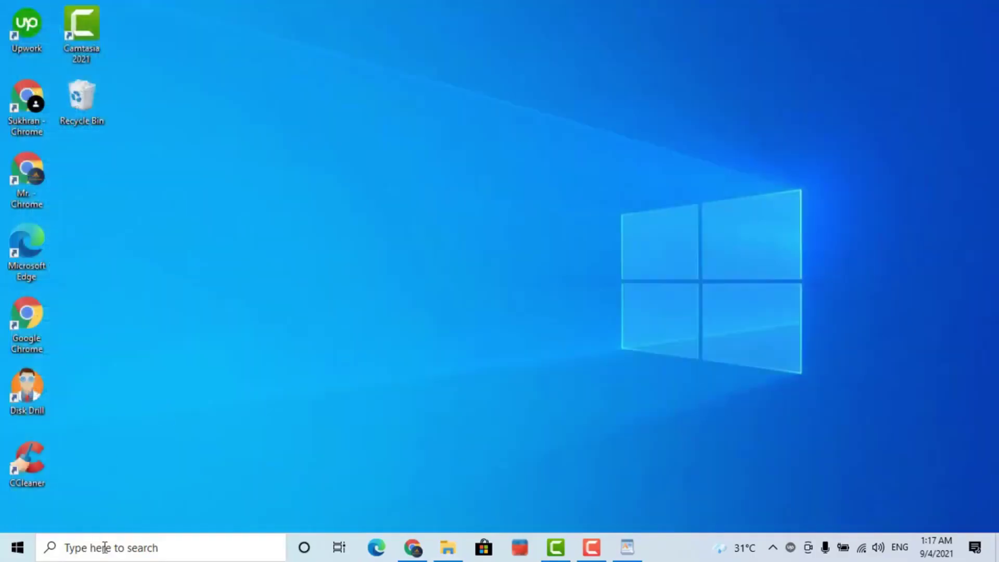
click(115, 547)
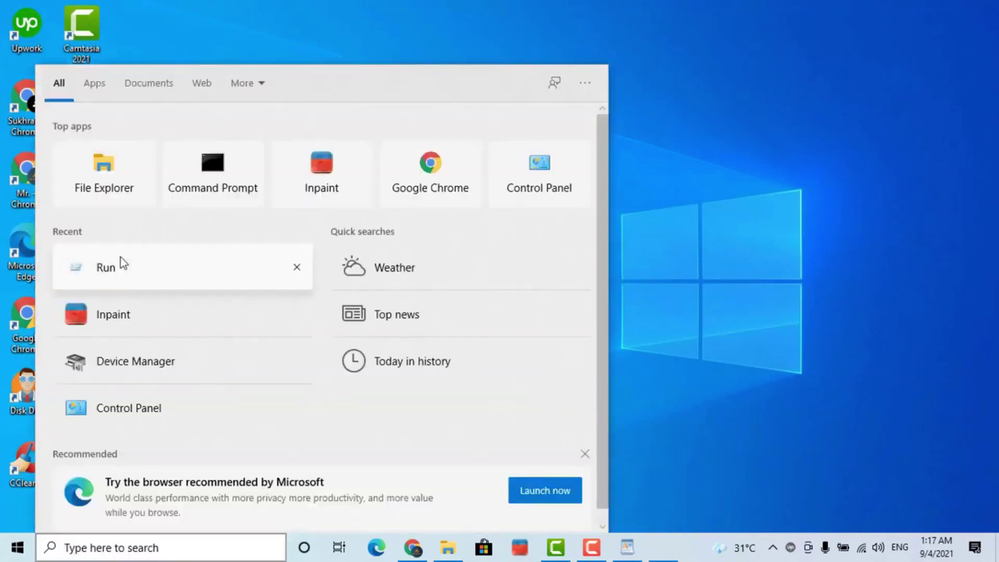
click(121, 257)
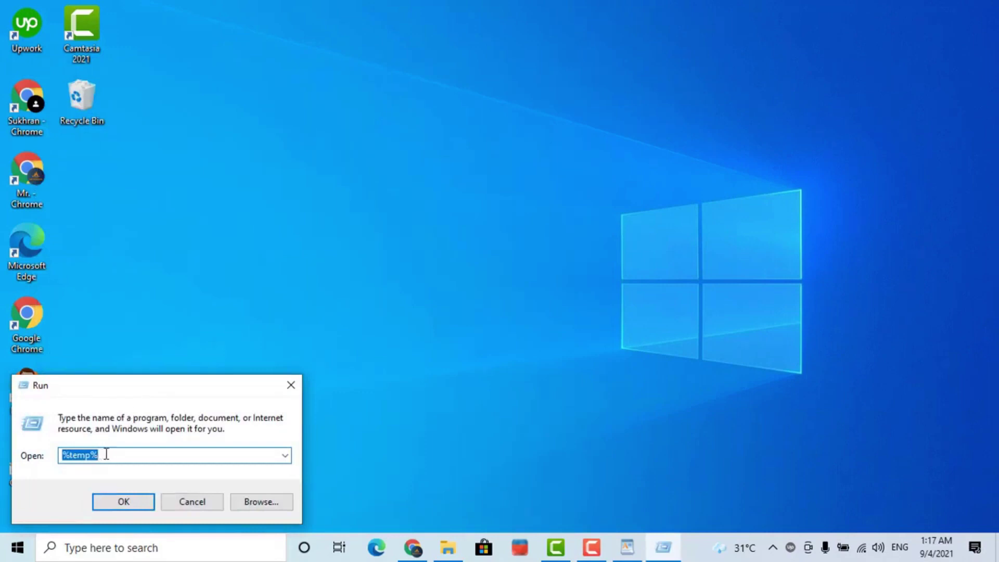
text(inetcpl.cpl)
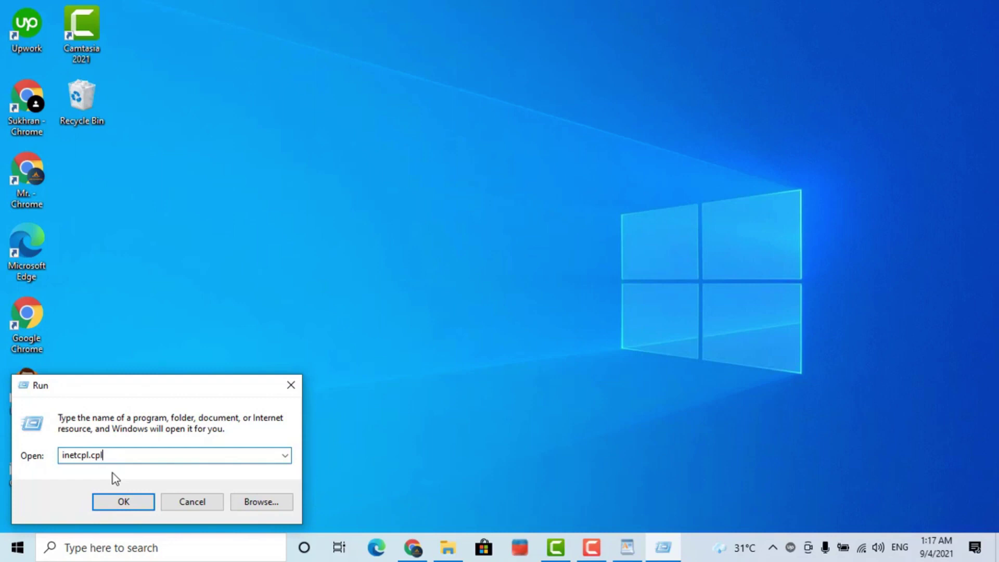
key(Return)
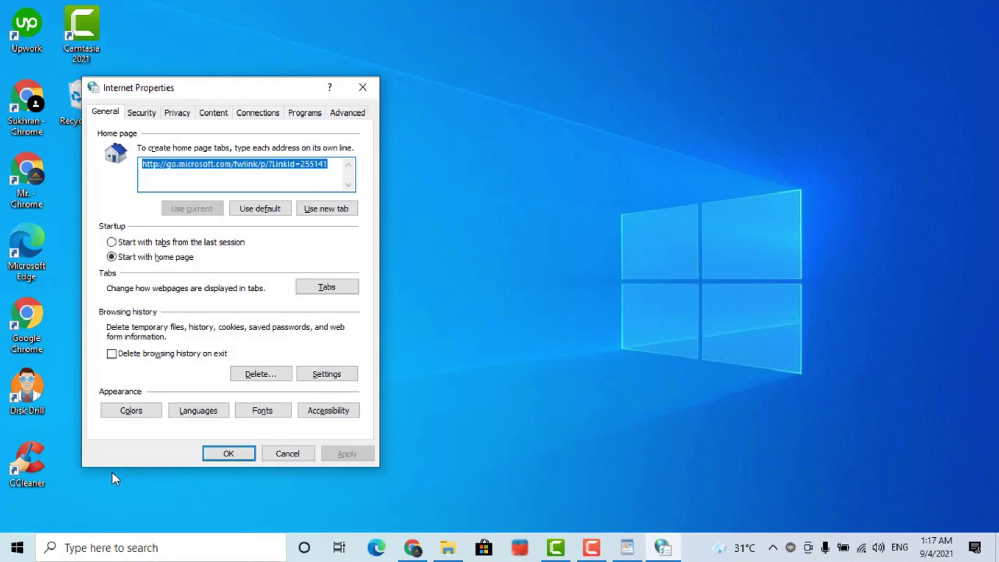
- Restore the advanced settings in Internet Properties to their defaults, apply the change, and close the dialog with OK
drag(185, 87, 319, 39)
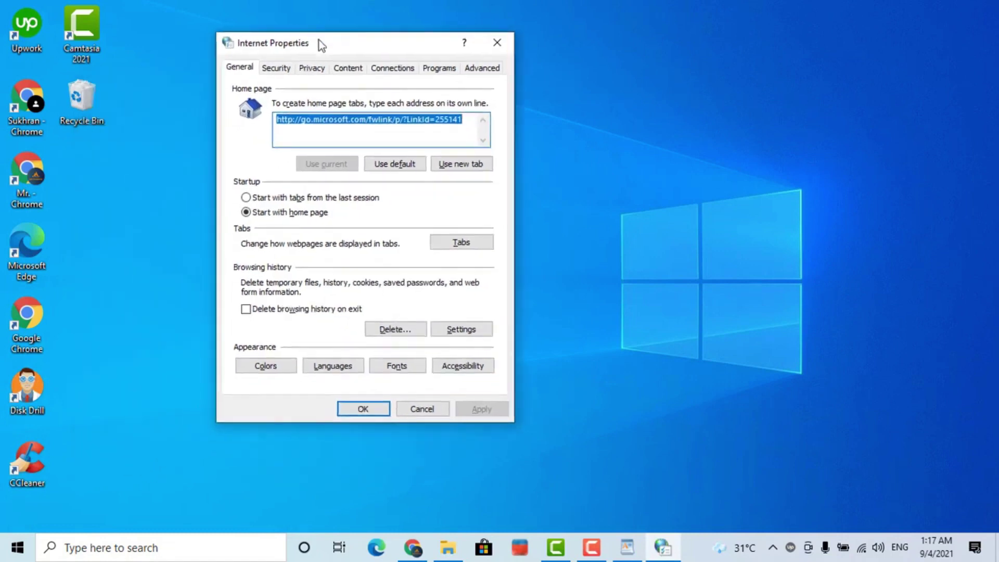
click(568, 388)
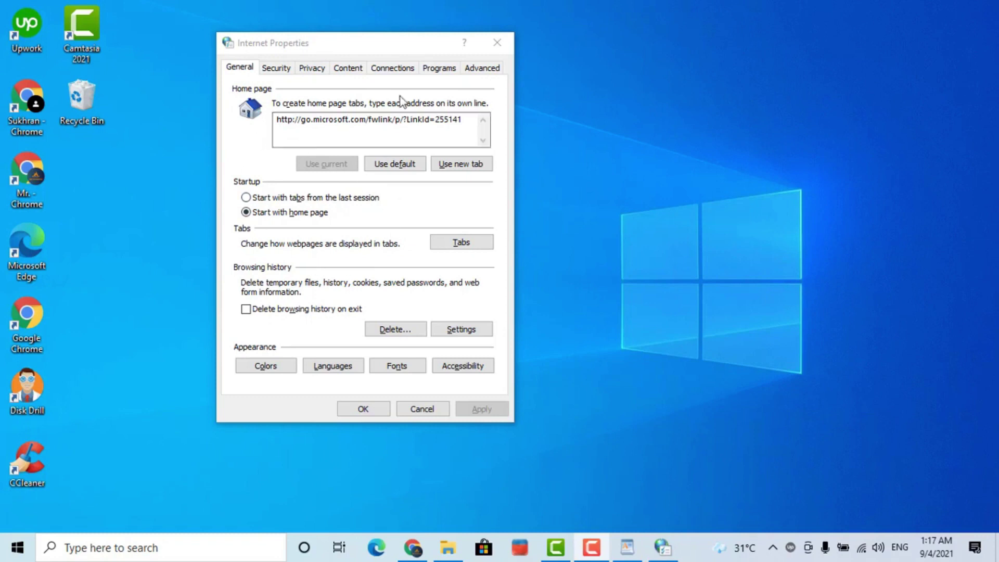
click(485, 70)
click(486, 72)
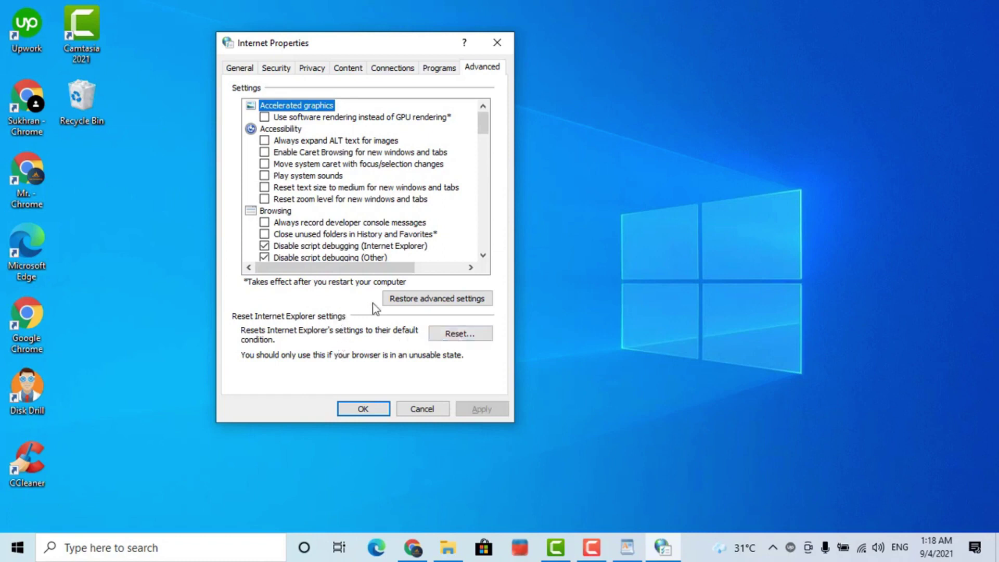
click(431, 304)
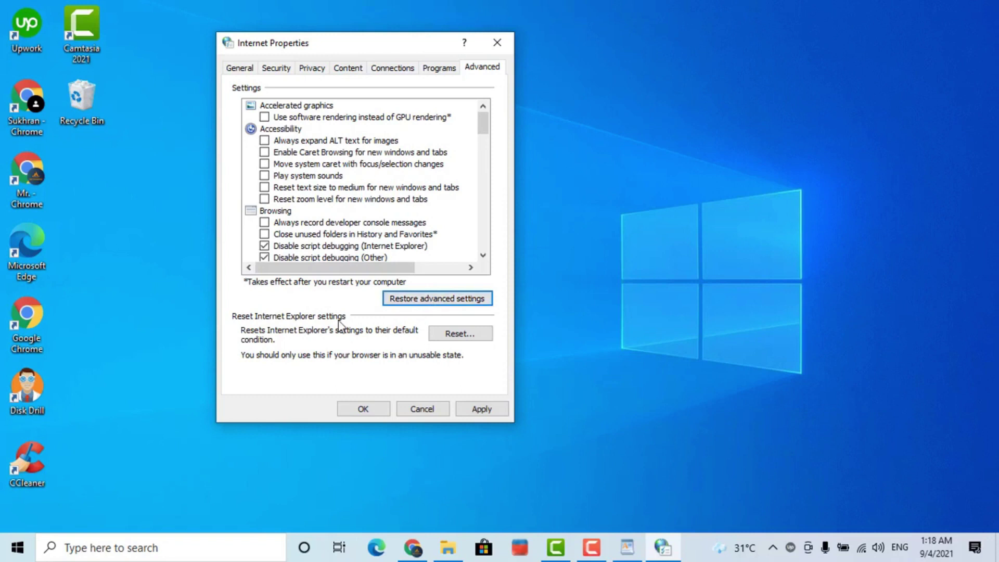
click(479, 409)
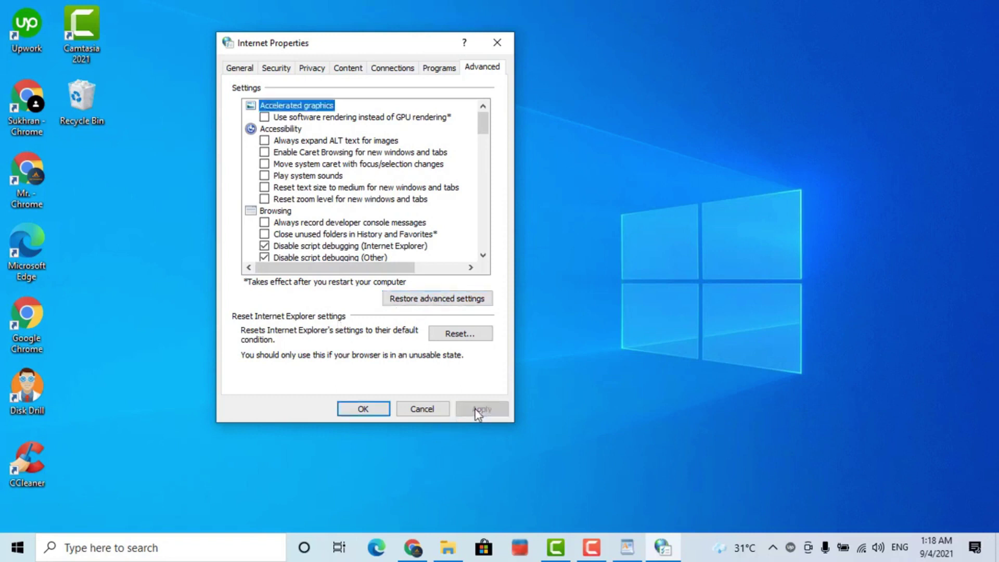
click(362, 409)
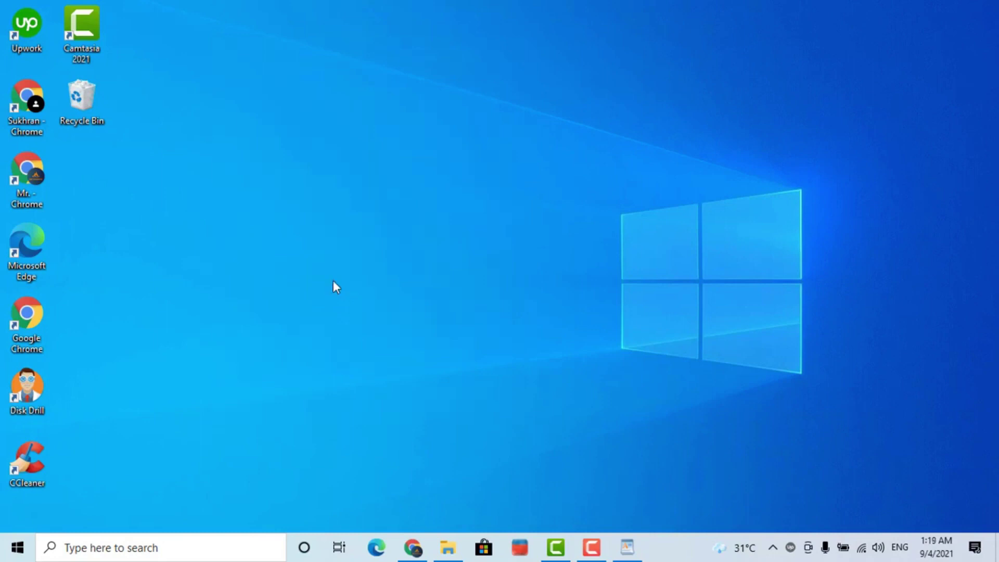
- Switch to Google Chrome and search Google for malwarebytes in a new tab
click(413, 547)
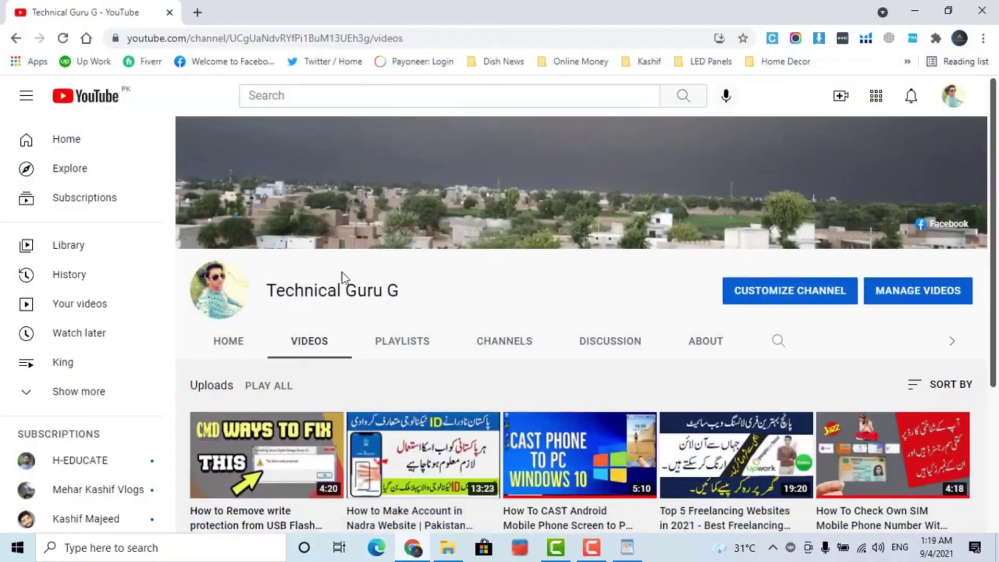
click(198, 12)
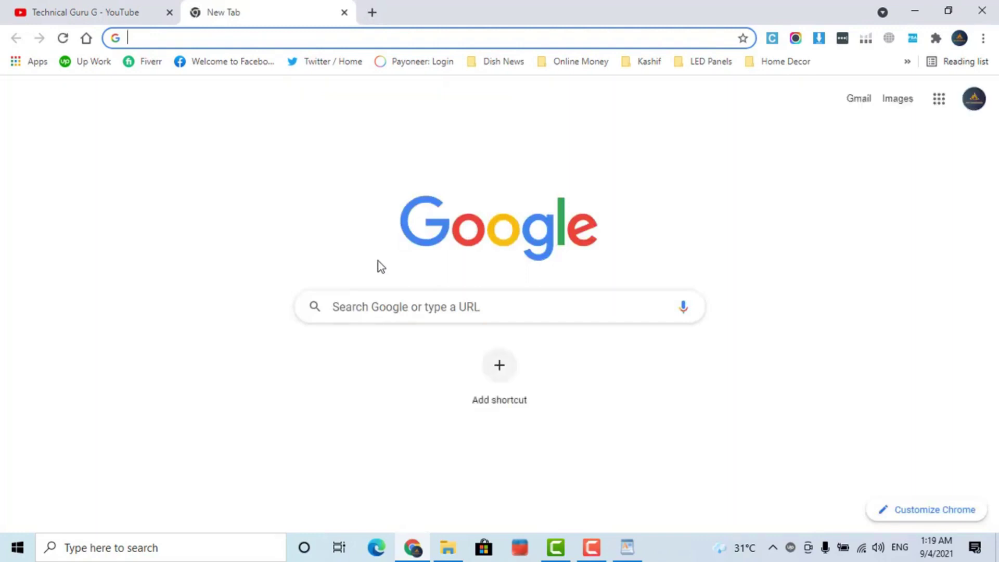
text(malwarebytes)
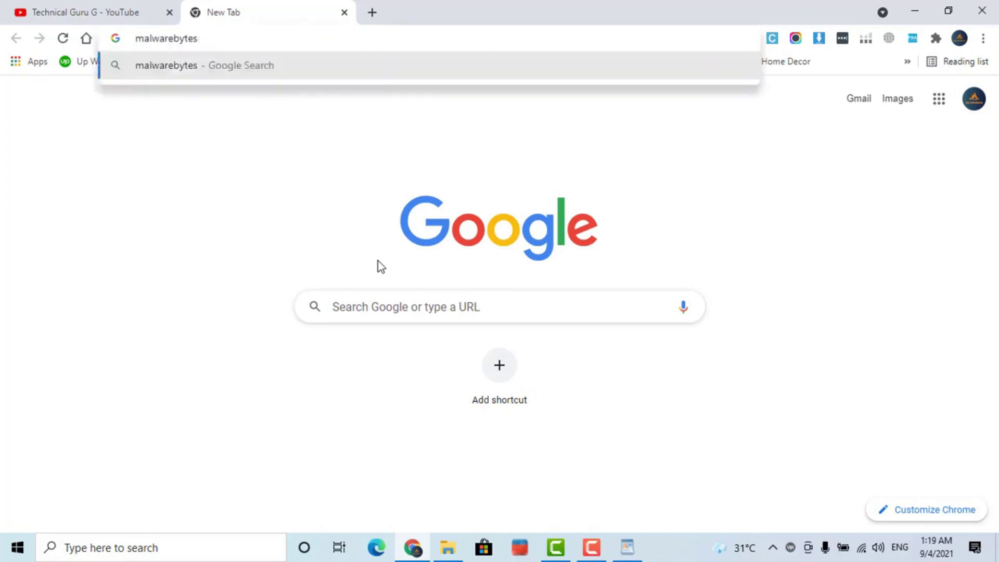
key(Return)
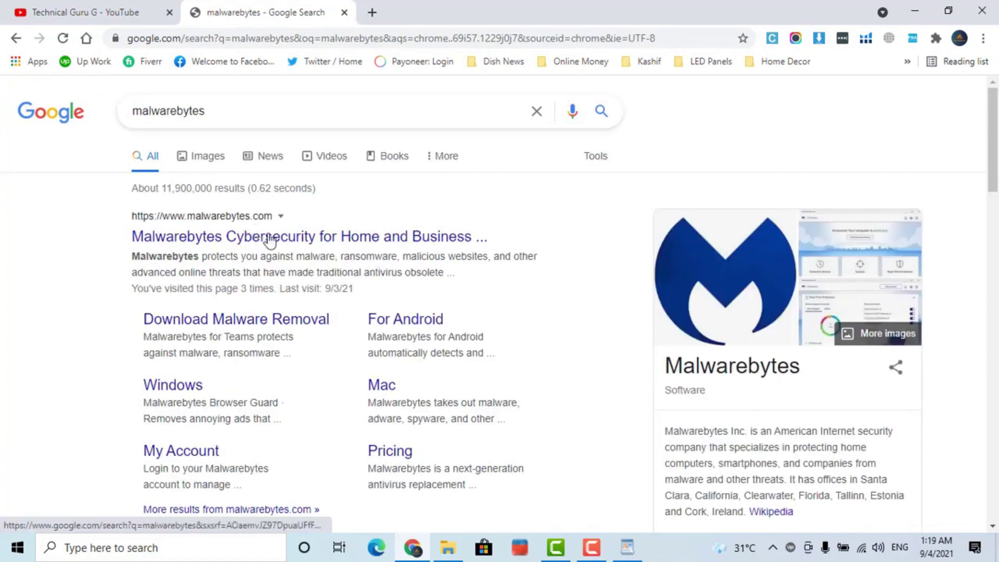
- Download the Malwarebytes 14-day trial from the official website, close its tab, and minimize the browser
click(276, 294)
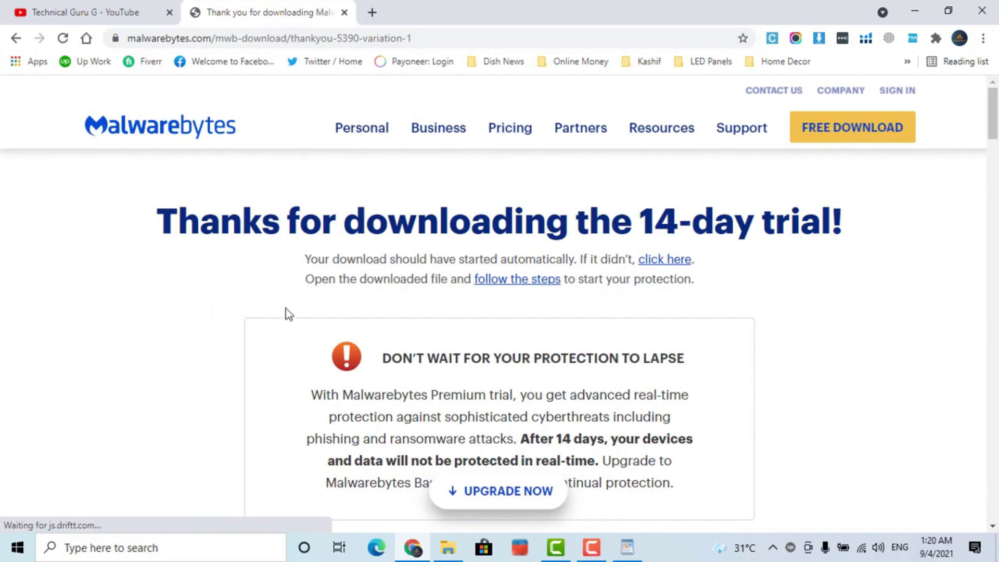
click(344, 12)
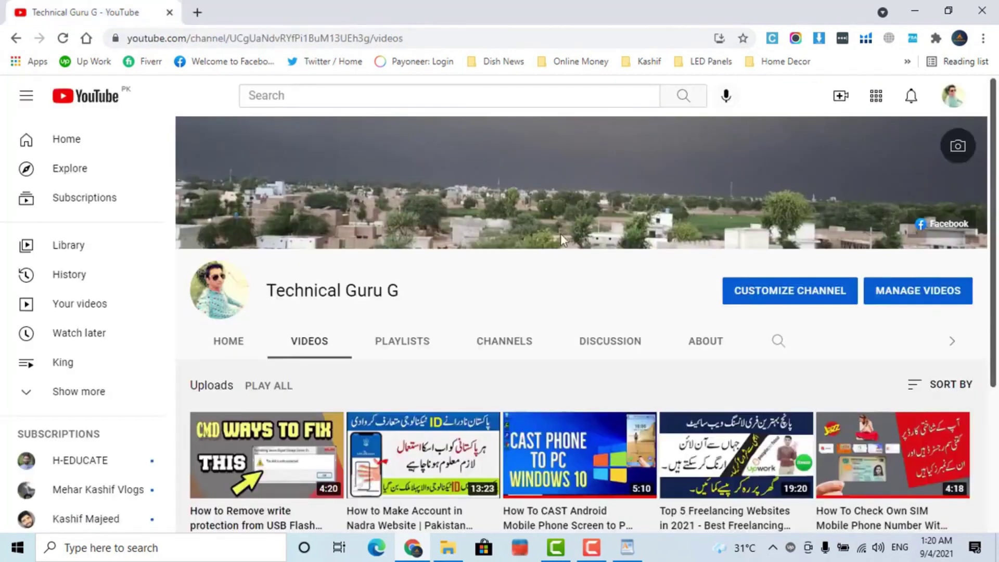
click(909, 6)
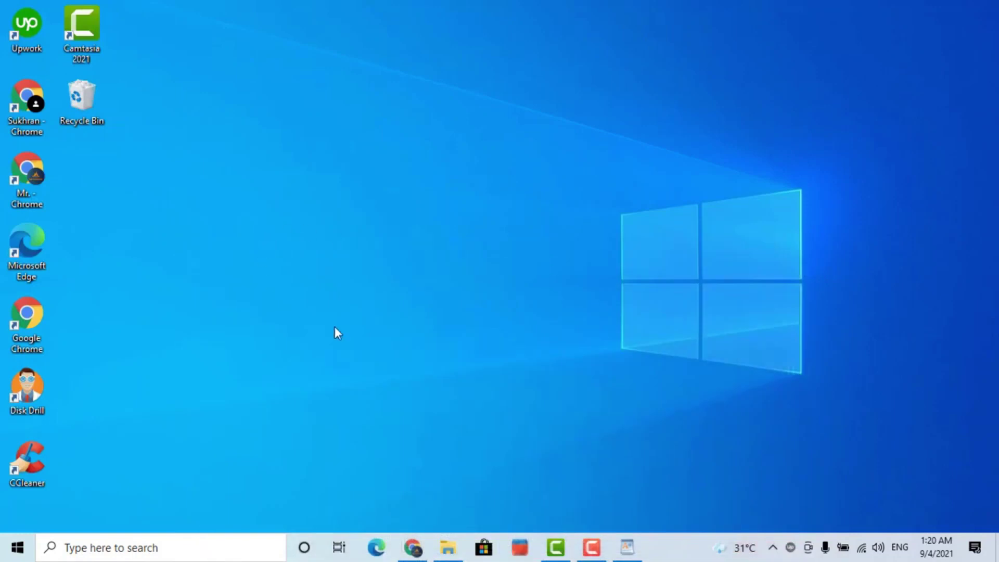
- Open Windows Security and review the Virus & threat protection page, including its current threats
click(773, 547)
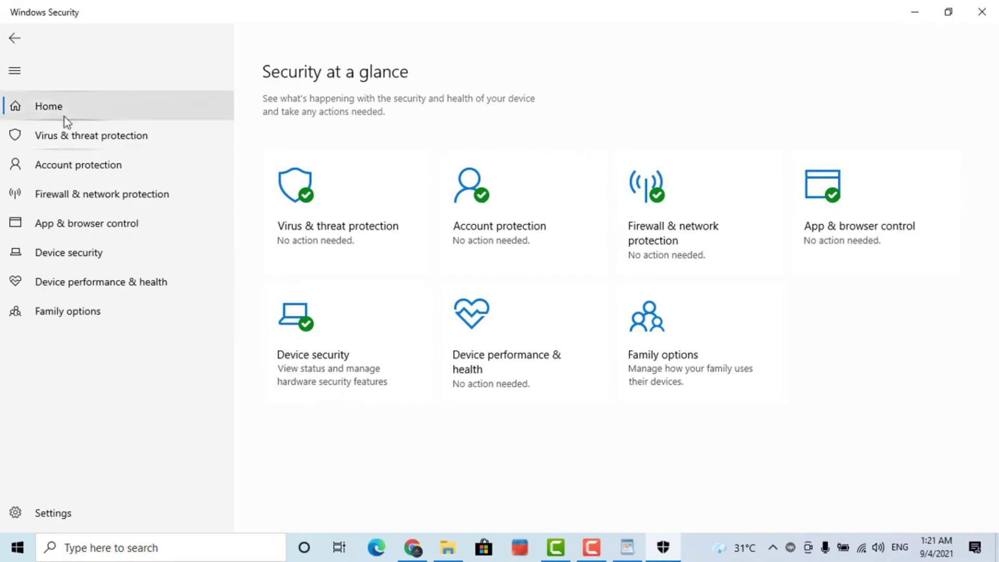
click(61, 133)
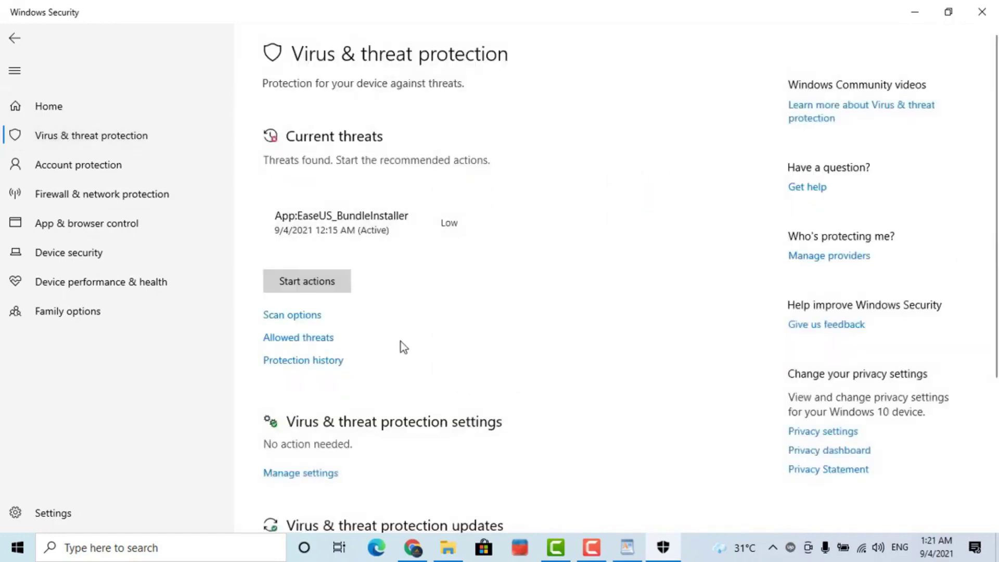
scroll(400, 342, down, 3)
scroll(401, 341, down, 5)
scroll(401, 341, up, 6)
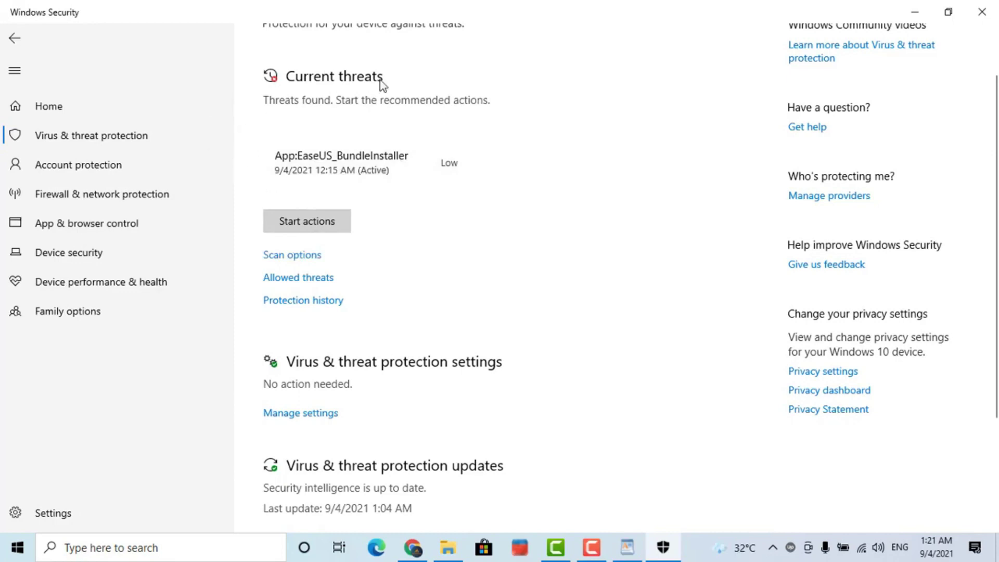
- Choose the Remove action for the App:EaseUS_BundleInstaller threat and start the actions
click(470, 164)
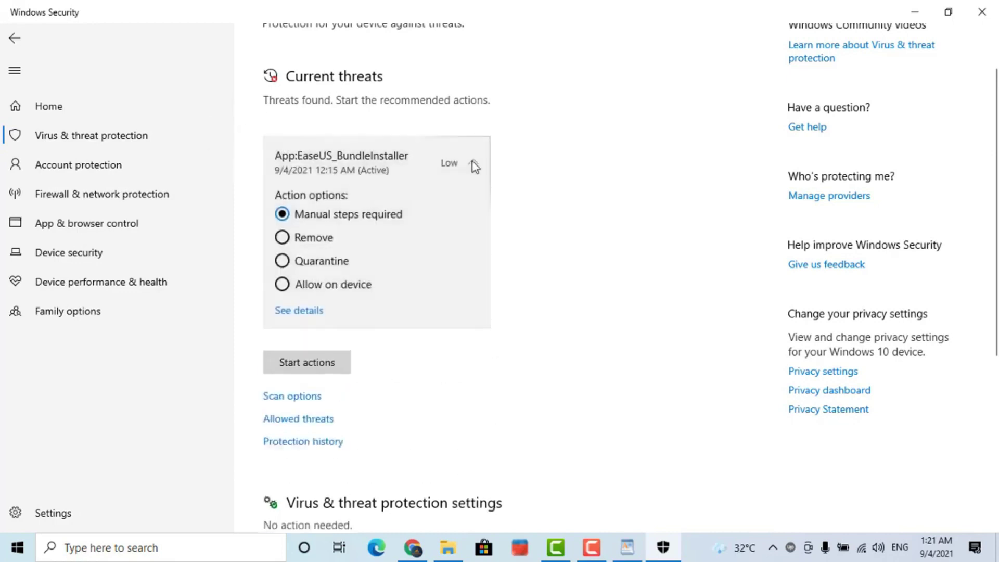
click(286, 239)
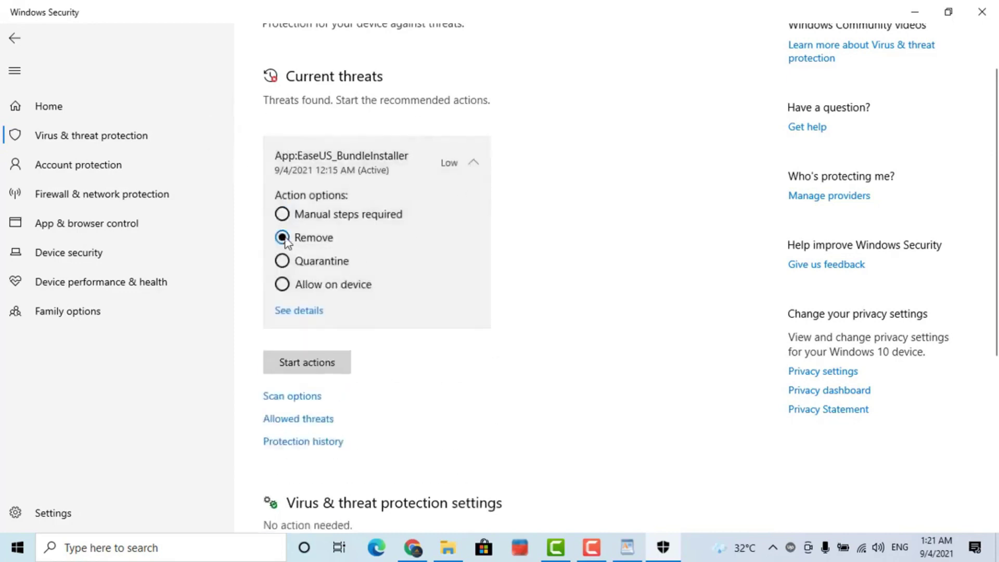
click(306, 363)
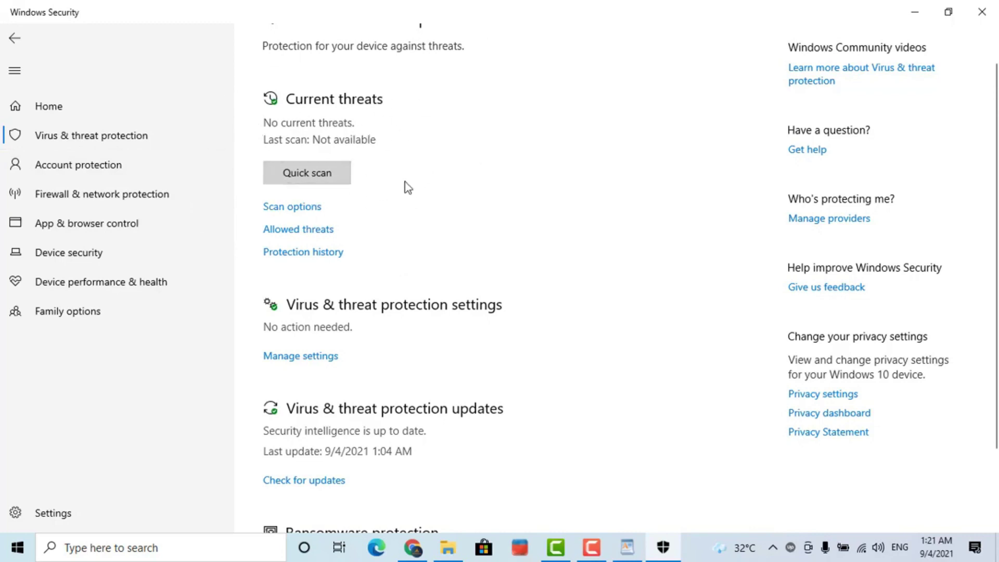
- Open the virus scan options and select Microsoft Defender Offline scan
click(278, 207)
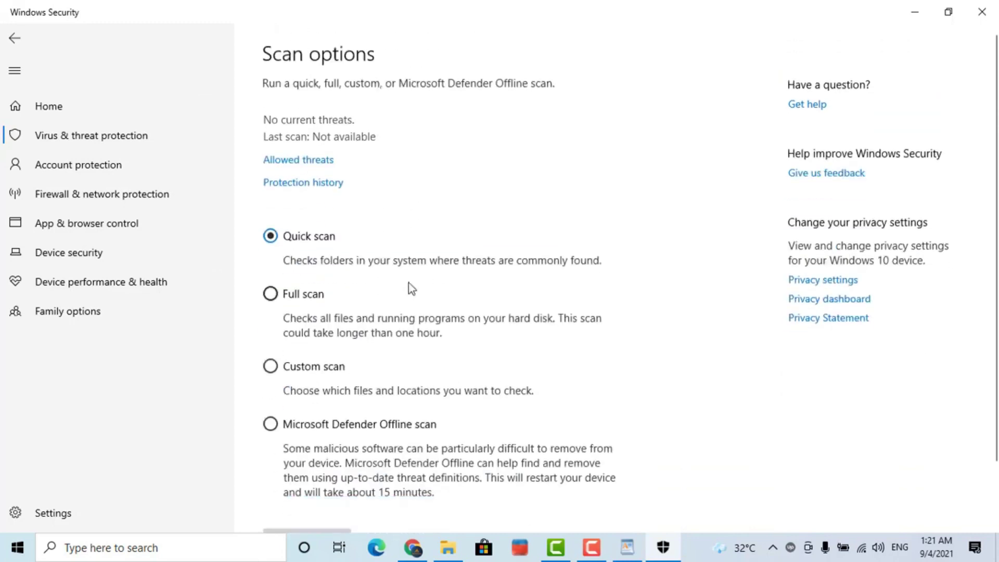
scroll(401, 337, down, 3)
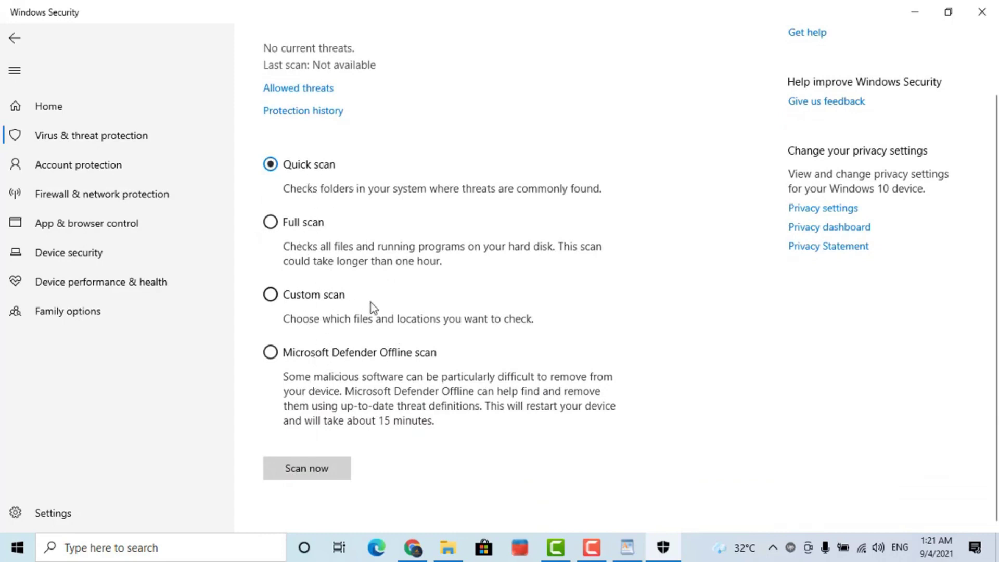
click(271, 352)
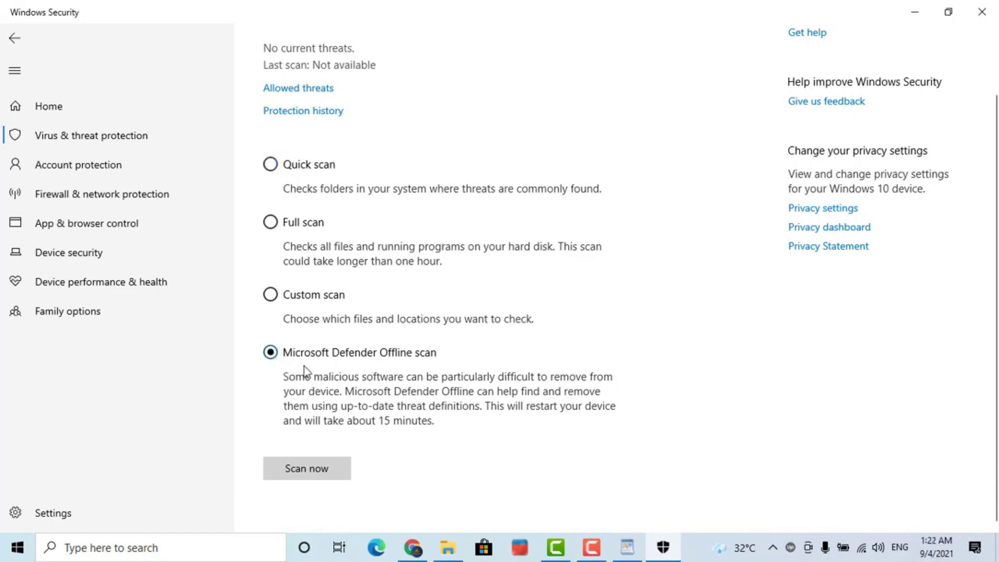